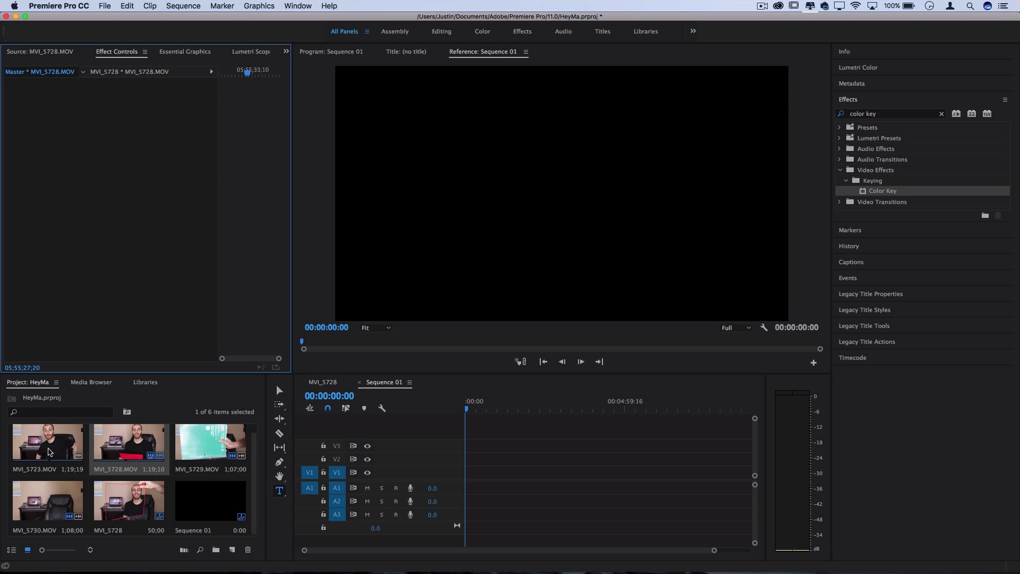
Preview talking-head clip MVI_5723, then play green notebook clip MVI_5729 in the Source monitor
left_click(47, 451)
double_click(48, 450)
left_click(36, 344)
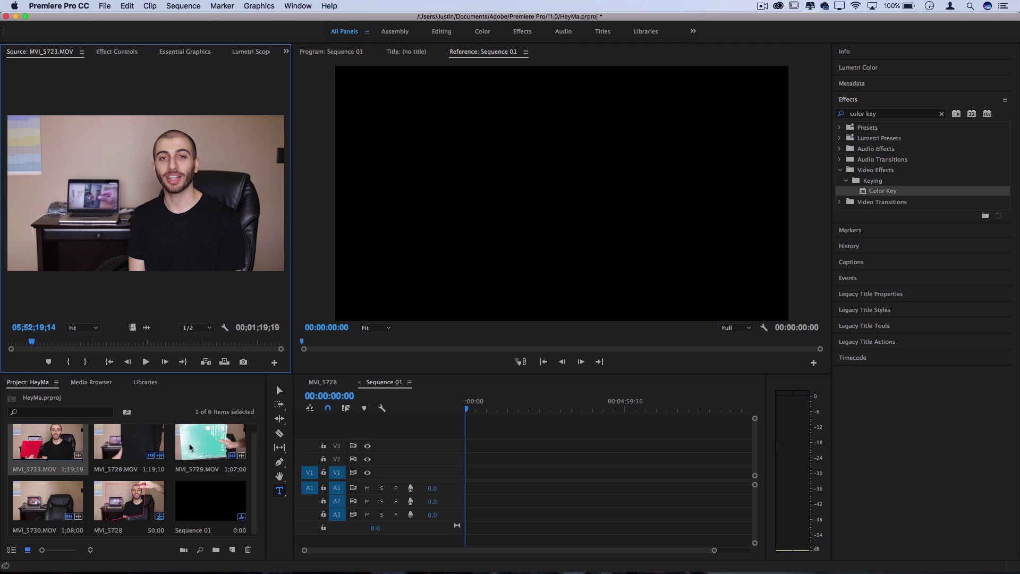
double_click(207, 444)
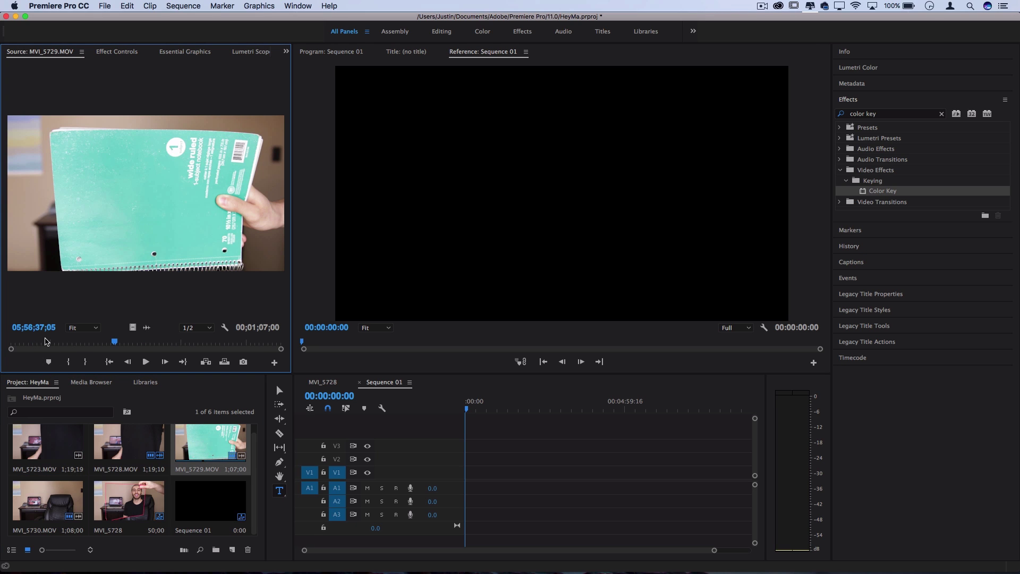
left_click(38, 343)
key("space")
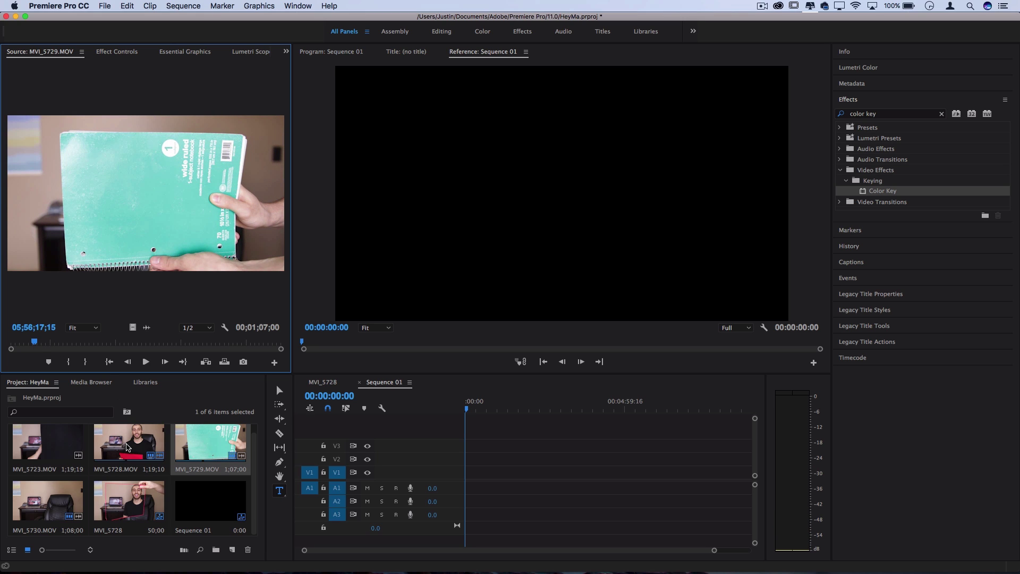
Play clip MVI_5728, then load red-folder clip MVI_5730 and scrub back through it
double_click(128, 445)
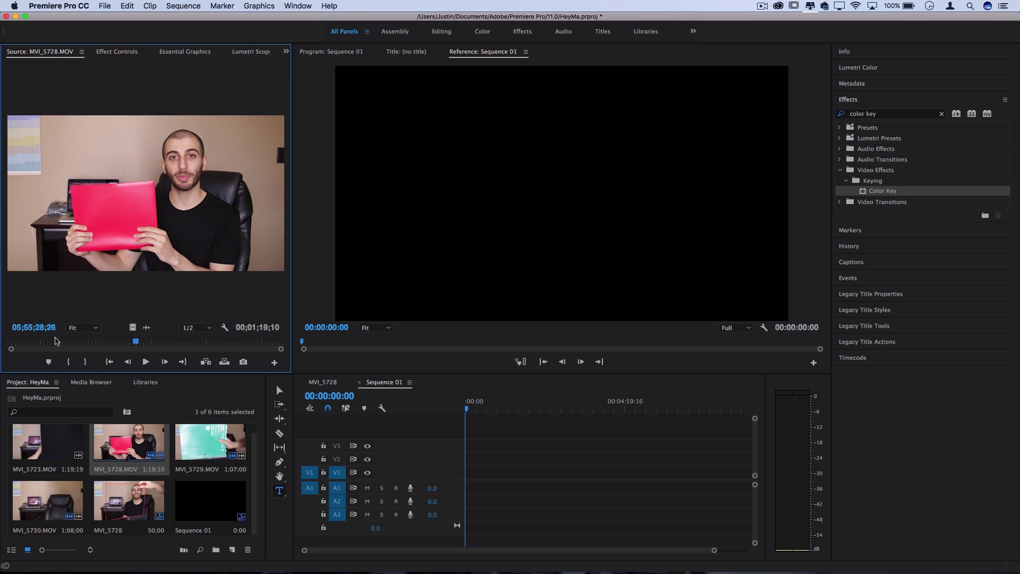
key("space")
left_click(61, 496)
double_click(61, 496)
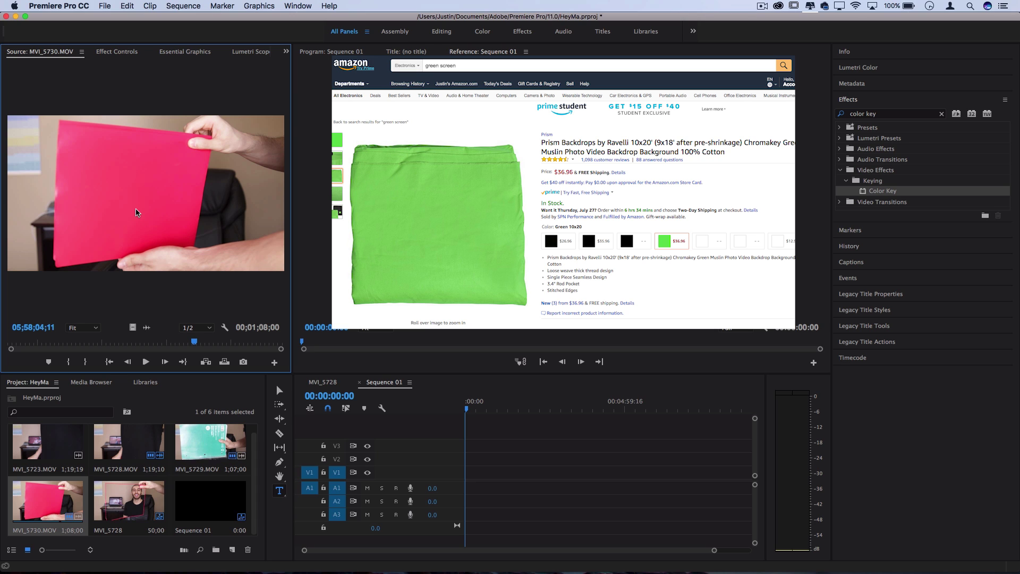
left_click(161, 338)
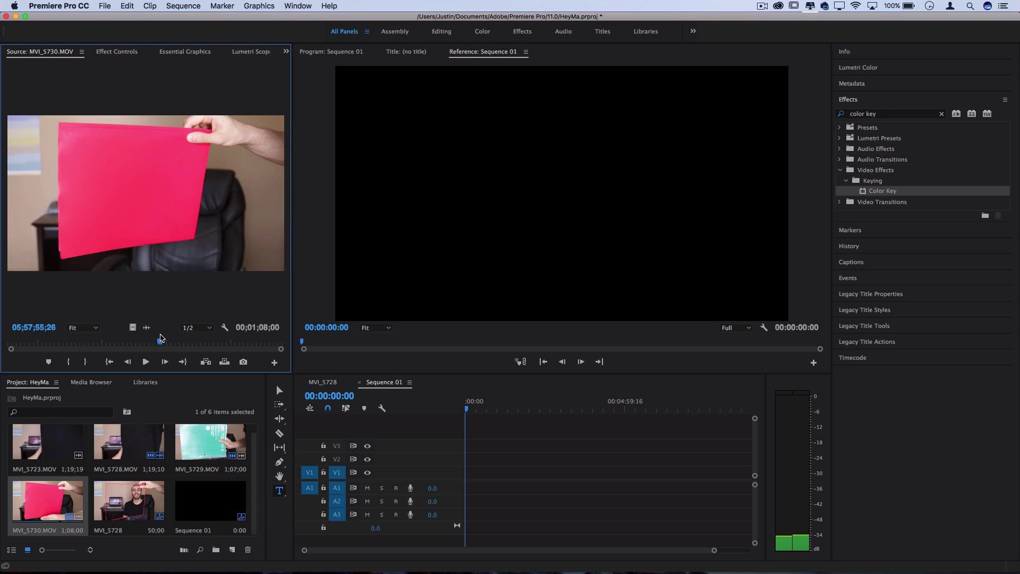
left_click_drag(161, 338, 113, 338)
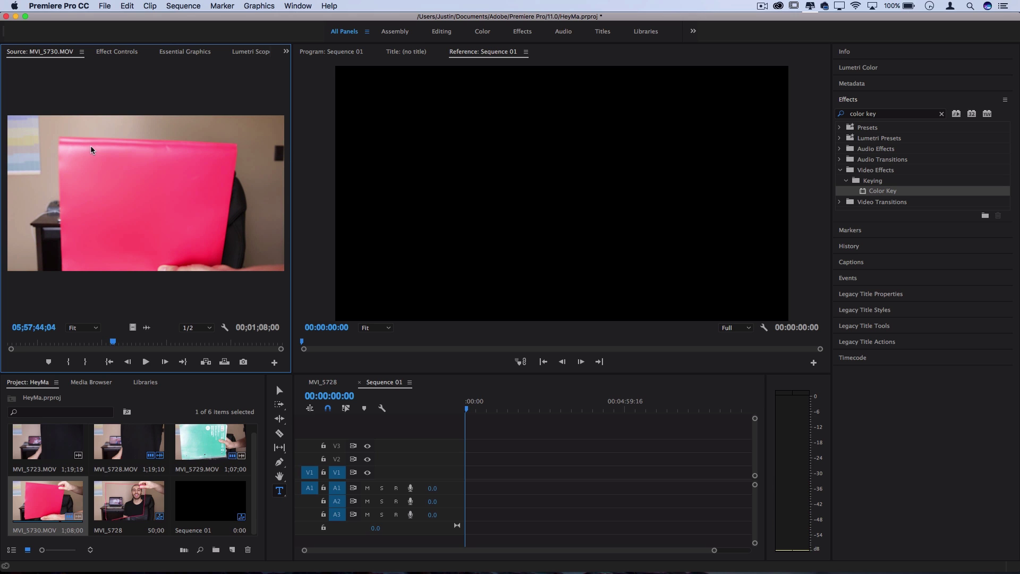
Recheck MVI_5729 and MVI_5730, then place MVI_5723 at the start of Sequence 01
double_click(195, 433)
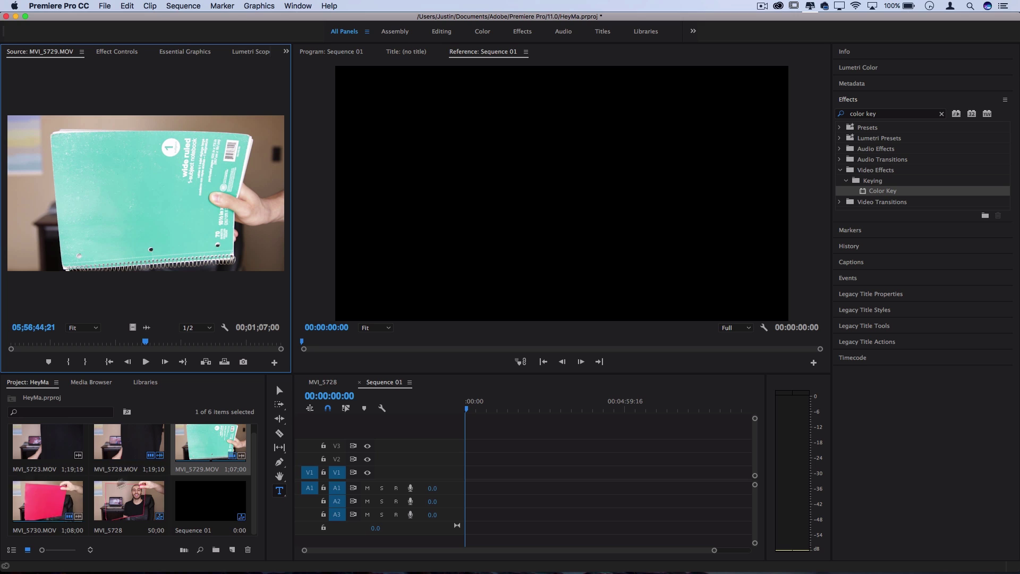
double_click(61, 499)
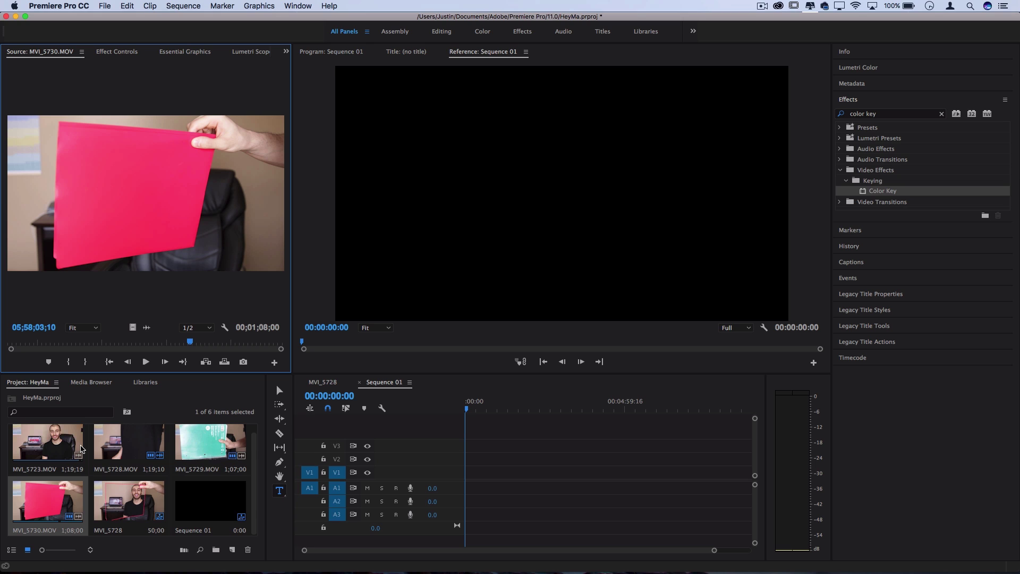
left_click_drag(73, 444, 404, 481)
Layer red-folder clip MVI_5730 on V2 at 00:00:17:00 and delete its audio
left_click(474, 409)
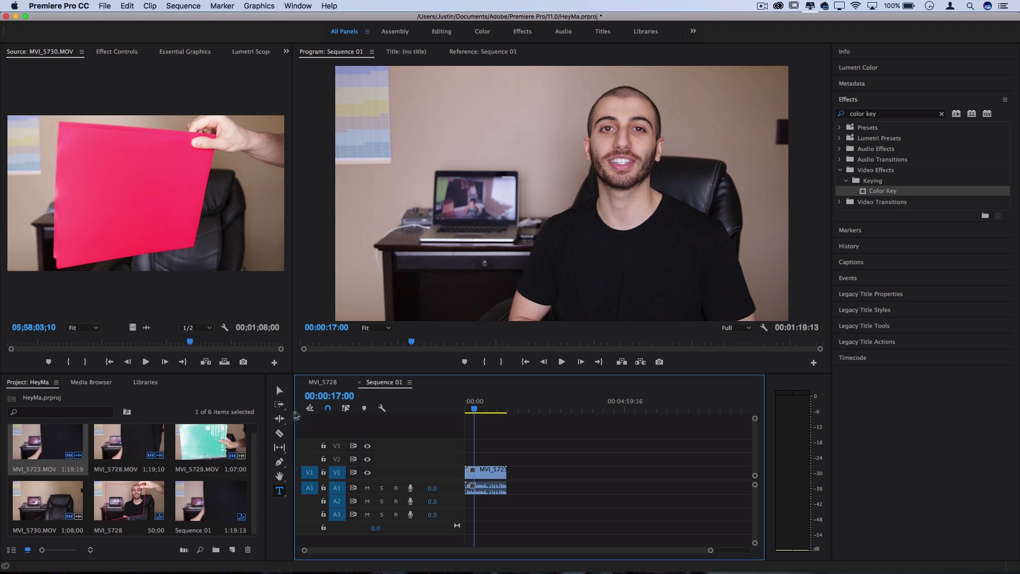
left_click_drag(45, 503, 491, 502)
left_click(490, 502, "alt")
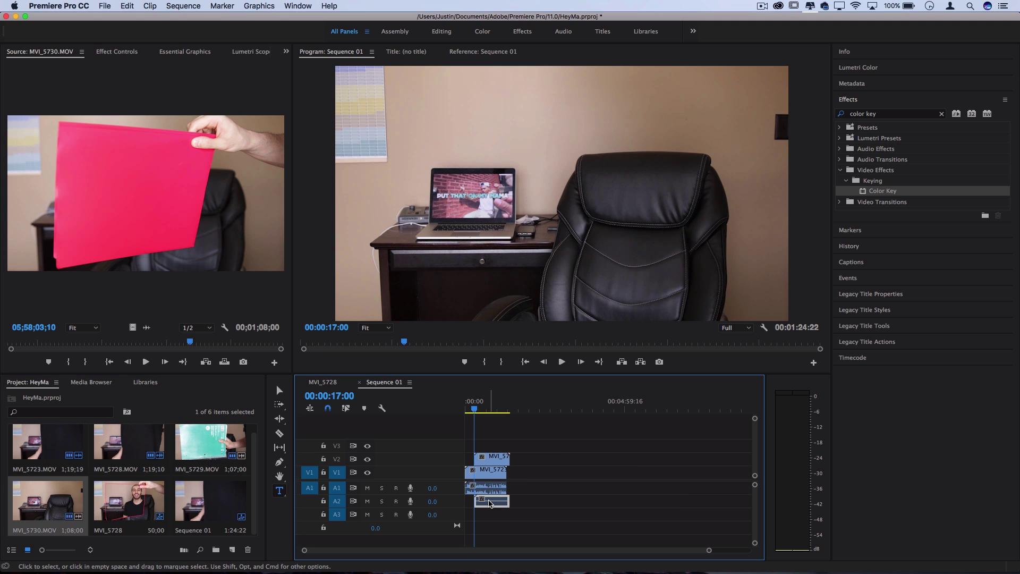
key("Delete")
Scrub between 00:00:05:00 and 00:00:29:23, toggling V2 off and on to compare shots
left_click_drag(477, 410, 480, 407)
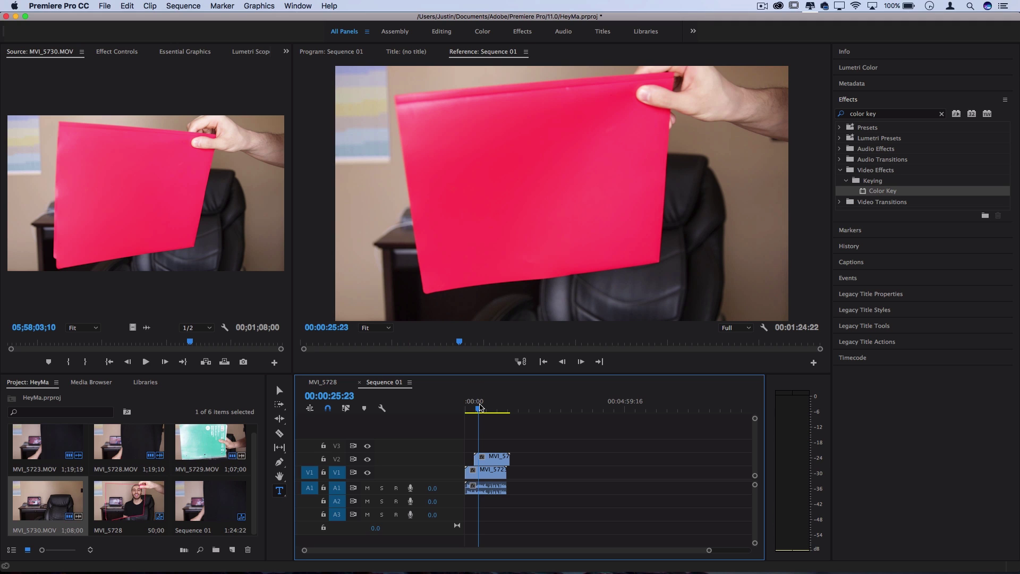
left_click(469, 409)
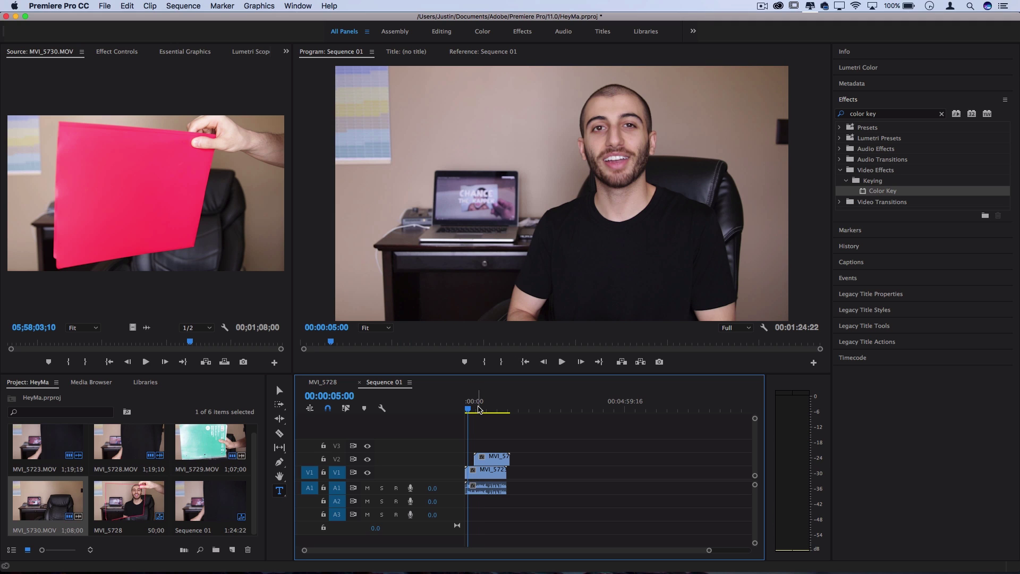
left_click_drag(478, 409, 483, 409)
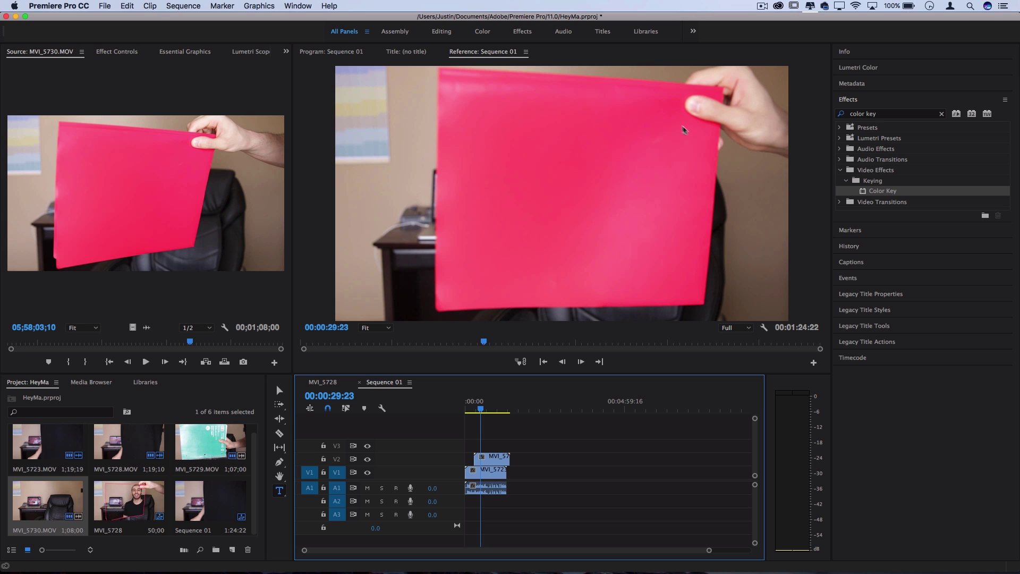
left_click(368, 460)
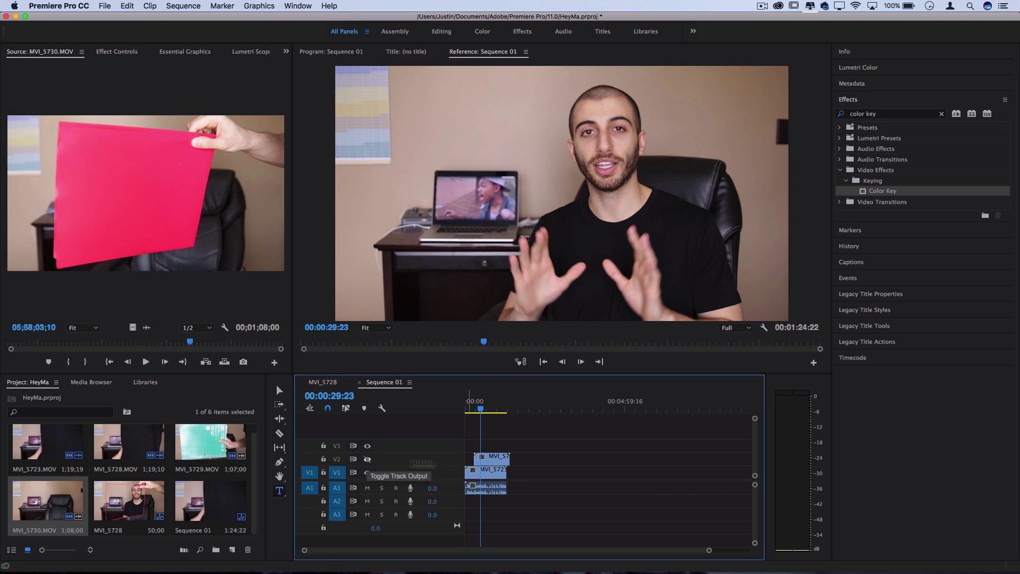
left_click(367, 459)
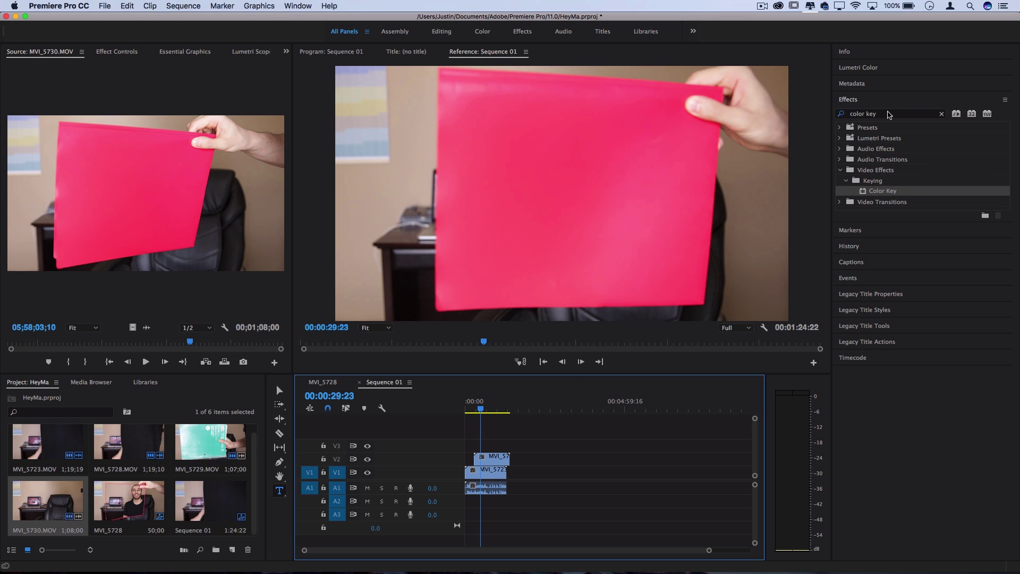
Search the effects for 'color ke' and apply Color Key to the red-folder clip on V2
left_click(891, 113)
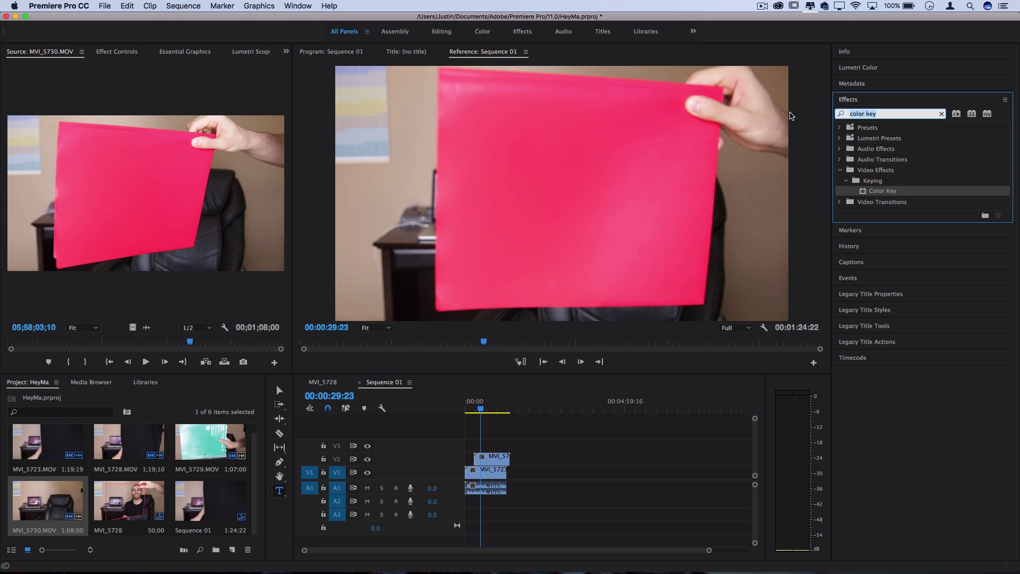
type("color ke")
left_click_drag(898, 196, 485, 459)
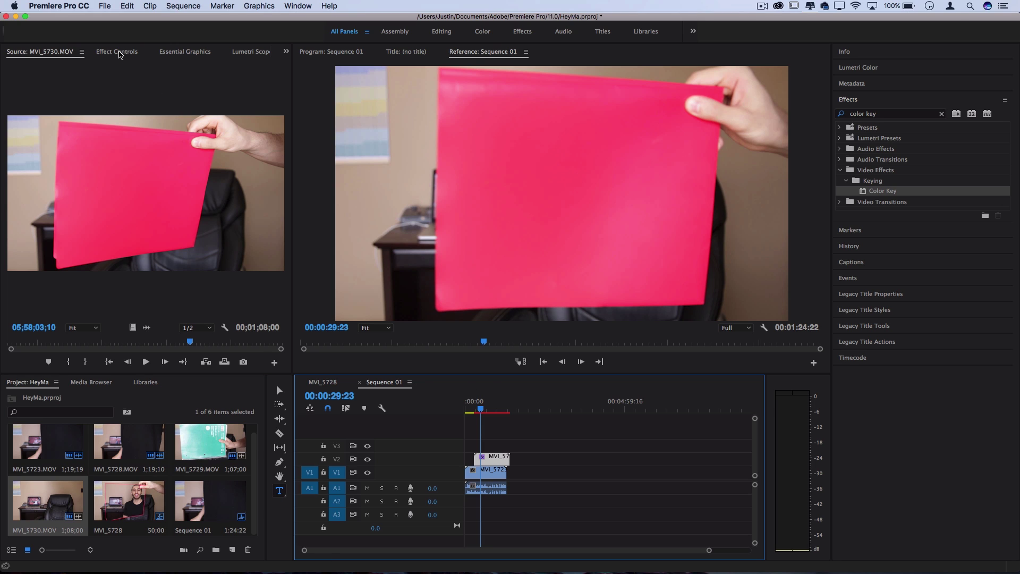
Open the Color Key's Key Color chooser in Effect Controls and switch to sampling from the image
left_click(119, 53)
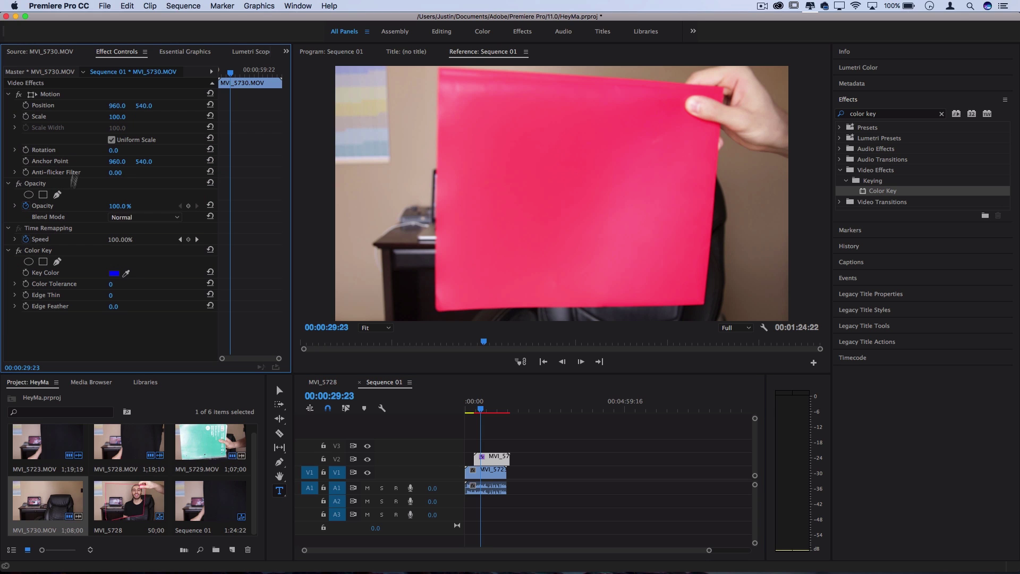
left_click(44, 250)
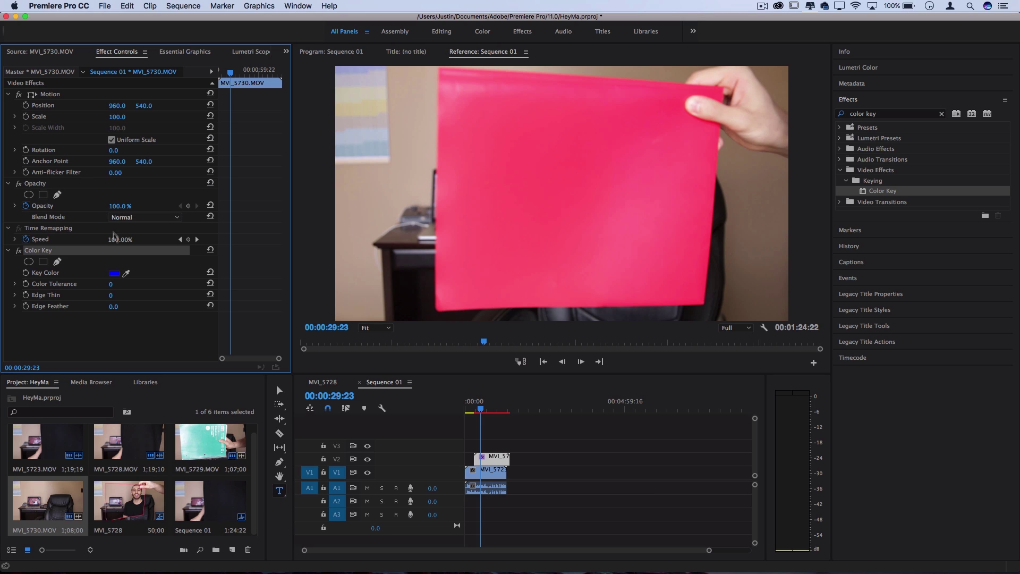
left_click(114, 273)
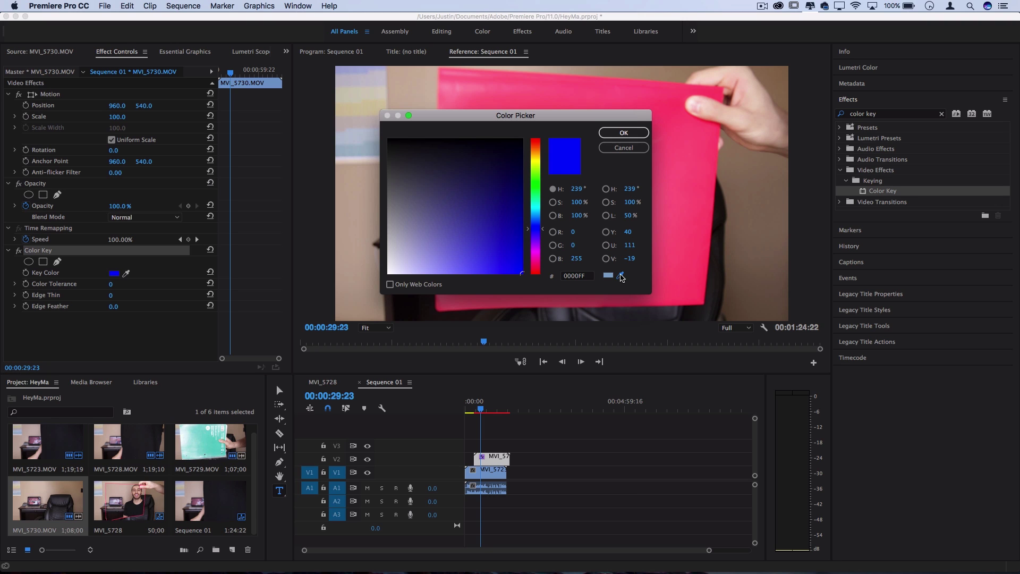
left_click(622, 277)
Sample the pink folder as the key colour and push Color Tolerance up toward 100
left_click(521, 187)
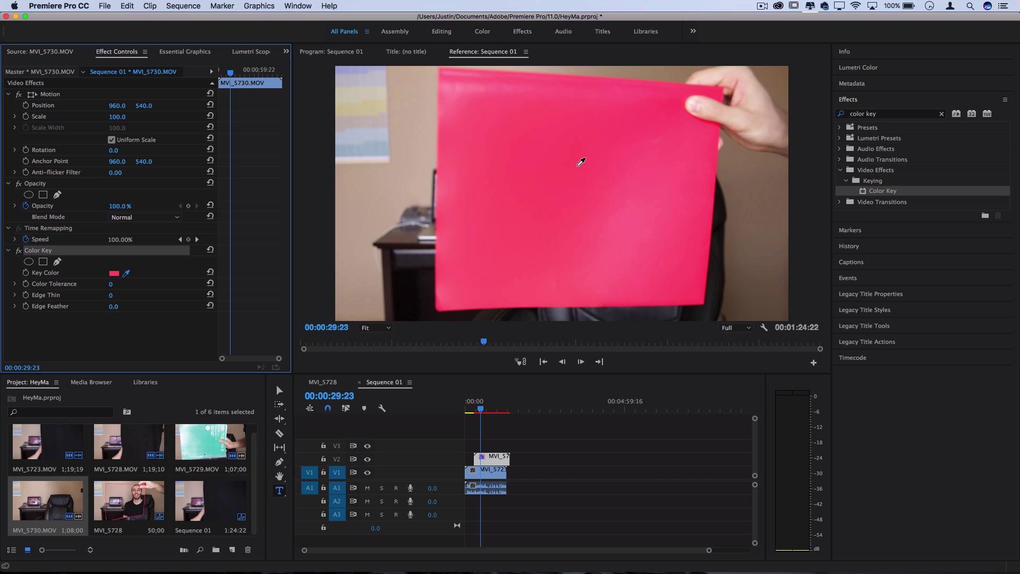
left_click(579, 166)
left_click_drag(111, 284, 157, 284)
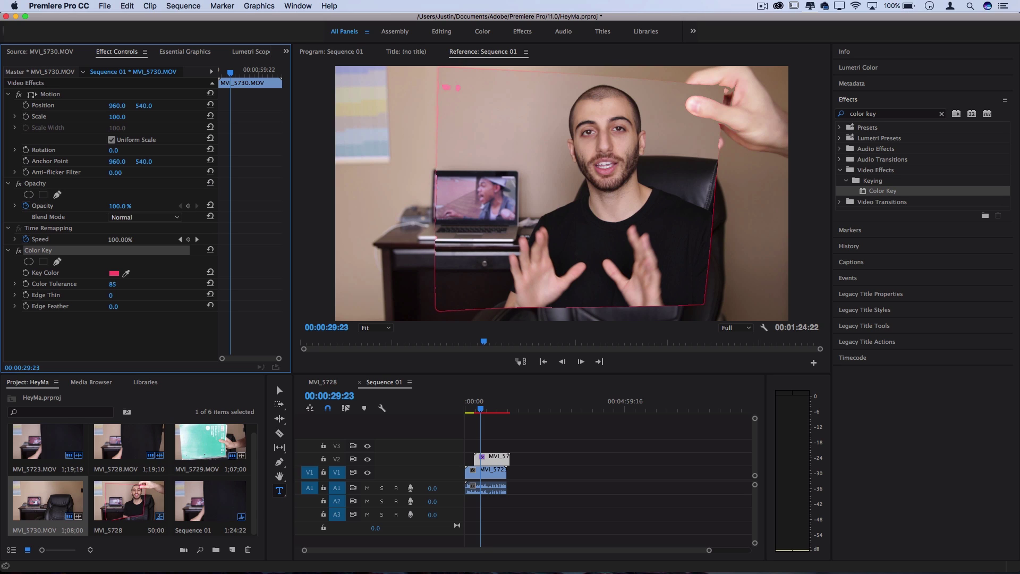
left_click_drag(119, 284, 122, 285)
Check key colour FF4F70, dismiss the chooser unchanged, and settle Color Tolerance near 42
left_click(113, 273)
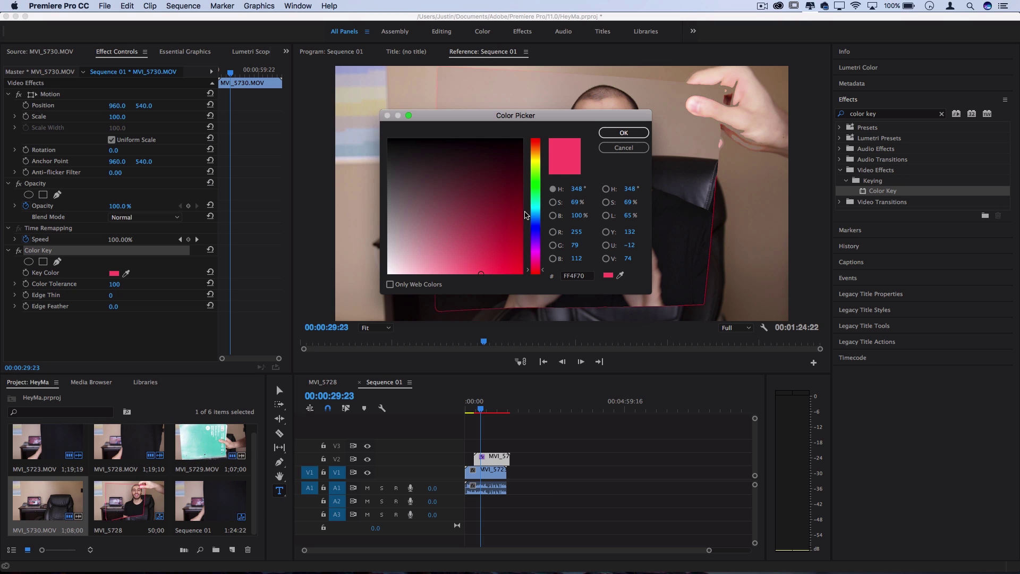
left_click(623, 148)
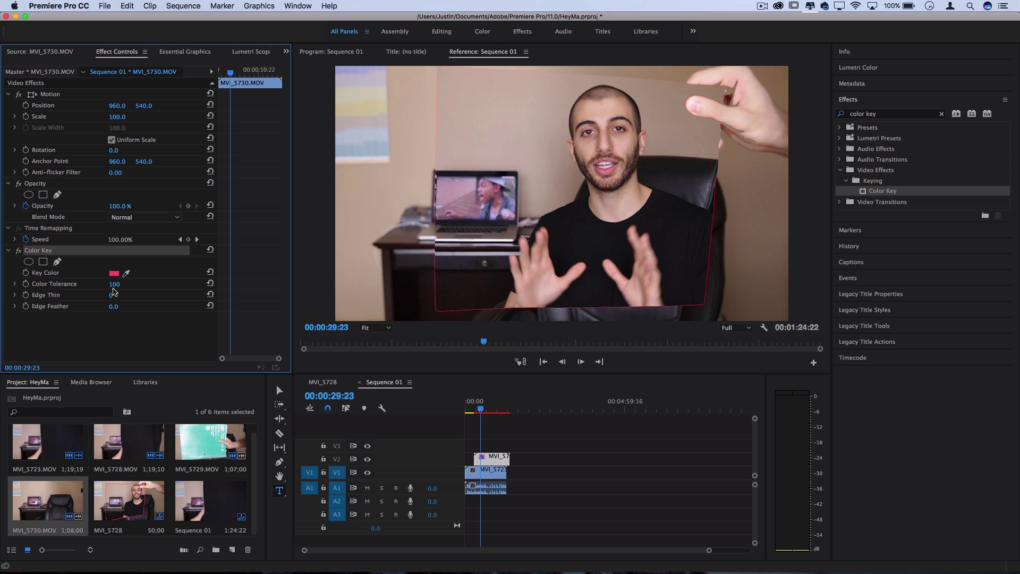
left_click_drag(120, 285, 122, 286)
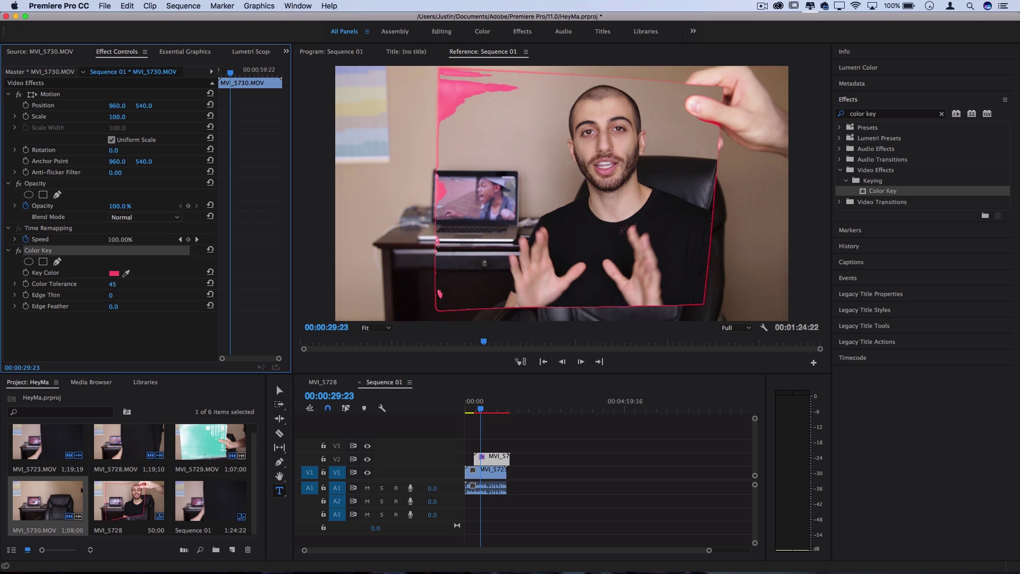
mouse_move(112, 283)
left_mouse_down()
mouse_move(135, 284)
mouse_move(104, 284)
left_mouse_up()
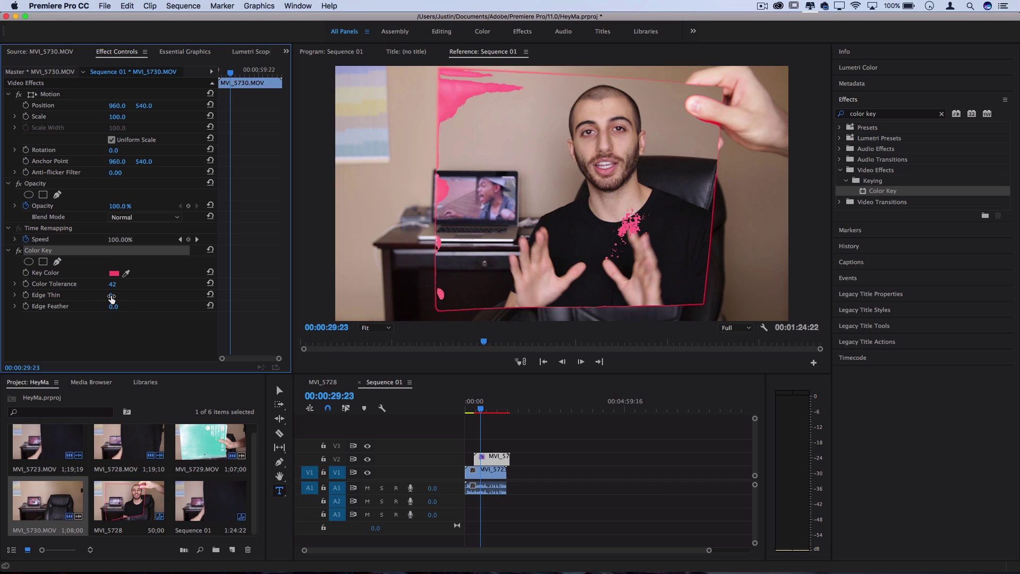
Set the folder key's Edge Feather to 8.7 and Color Tolerance to 96
left_click_drag(110, 298, 105, 295)
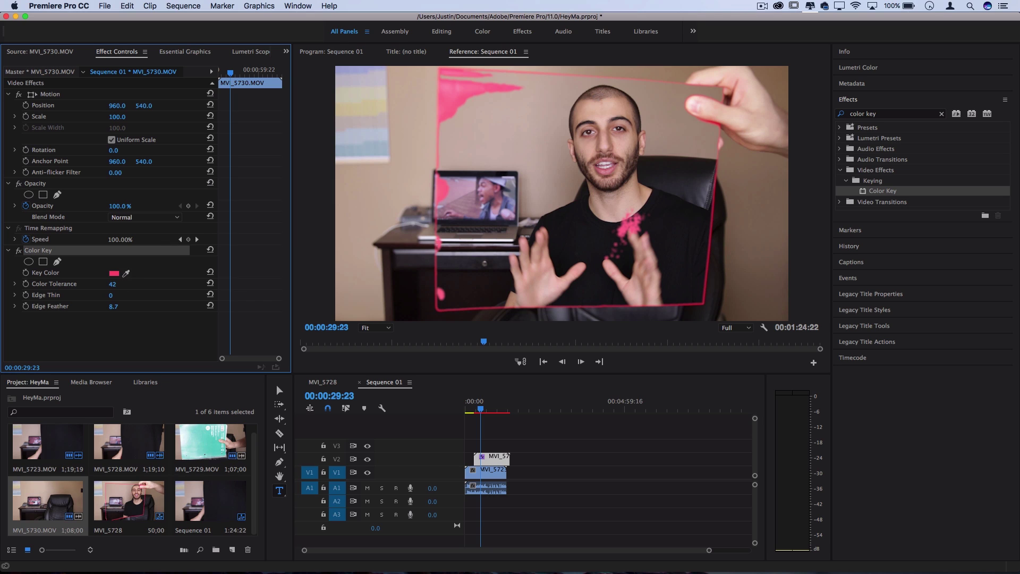
left_click_drag(112, 284, 141, 284)
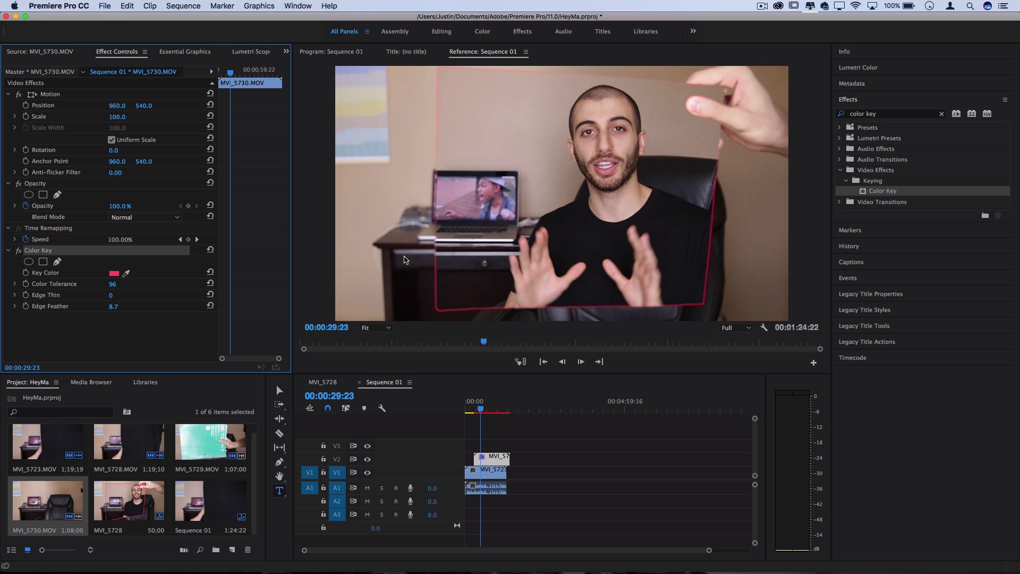
Toggle V1 off and on and play the sequence to inspect the folder key
left_click(368, 473)
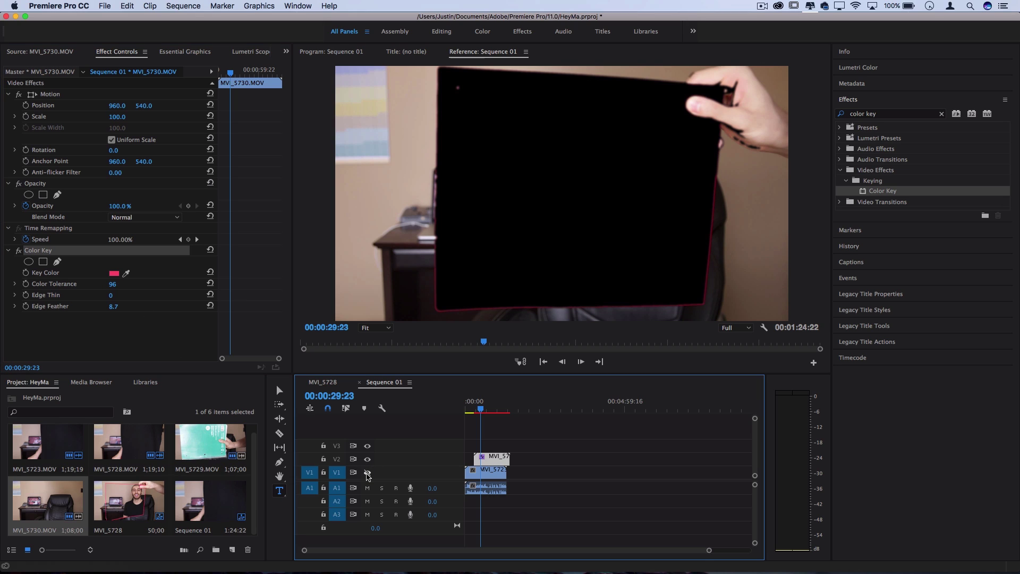
left_click(368, 473)
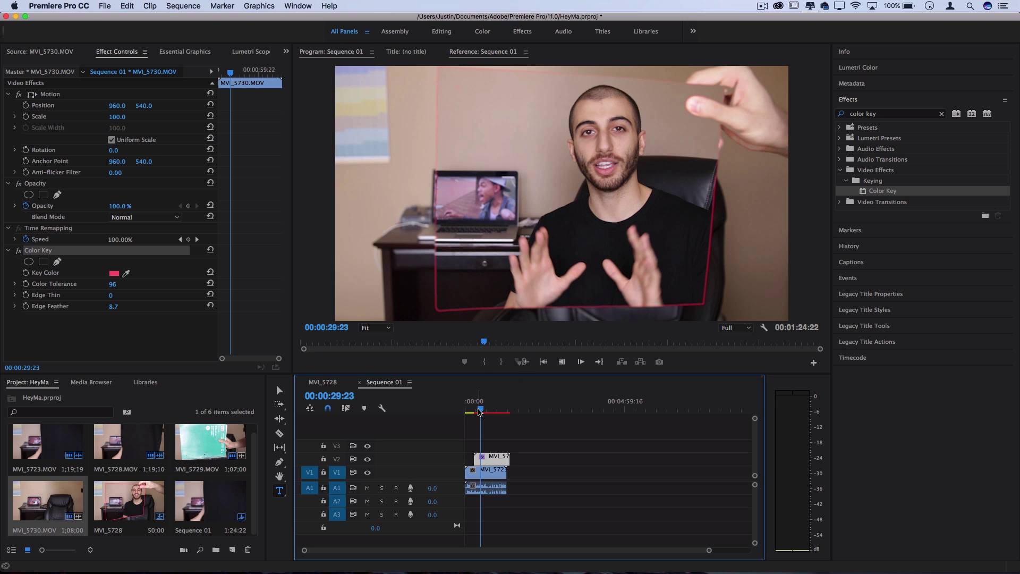
key("space")
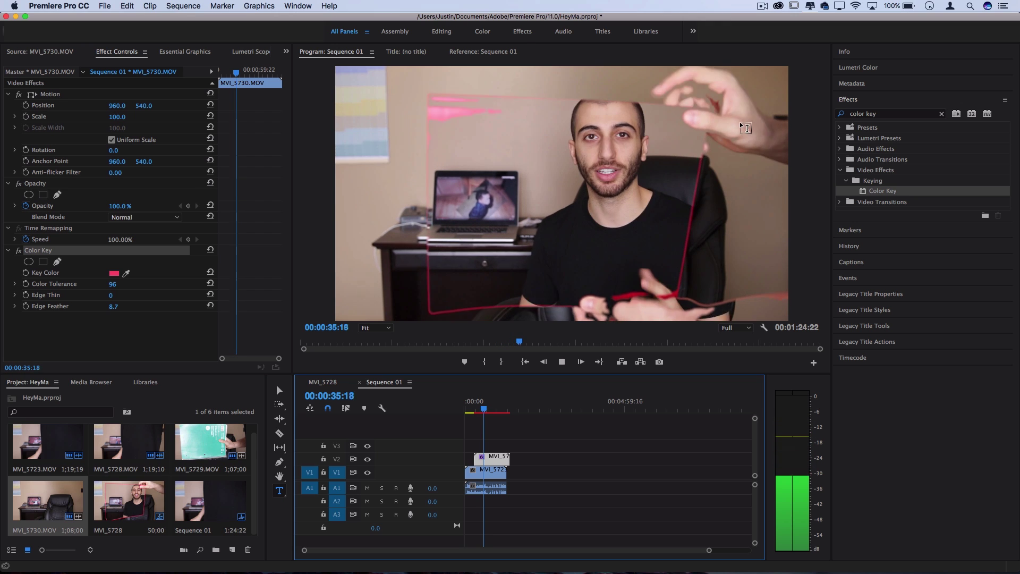
key("ctrl+shift+period")
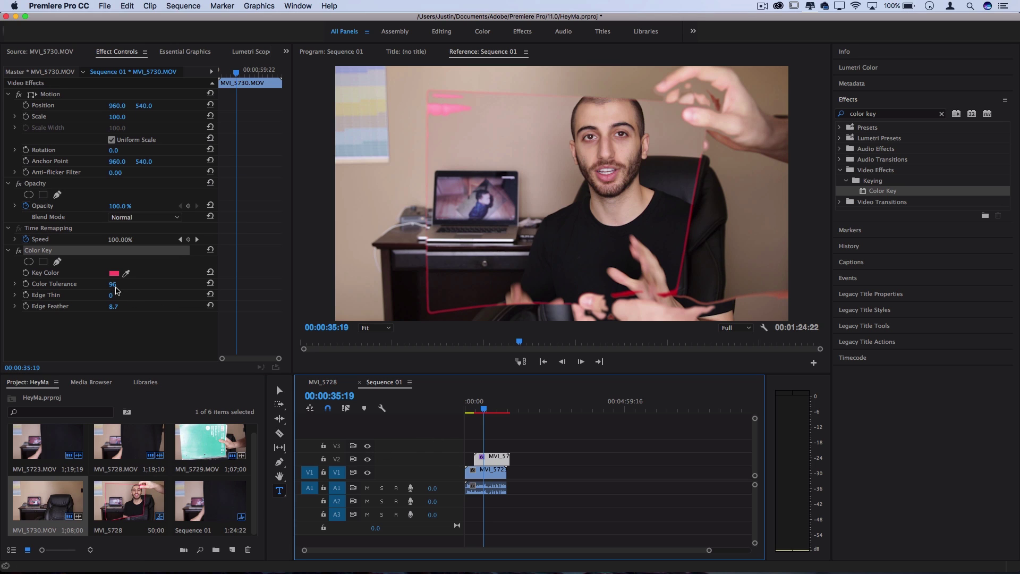
Lower Color Tolerance to 61 and play back to check the key
left_click(114, 286)
left_click_drag(113, 285, 103, 285)
key("space")
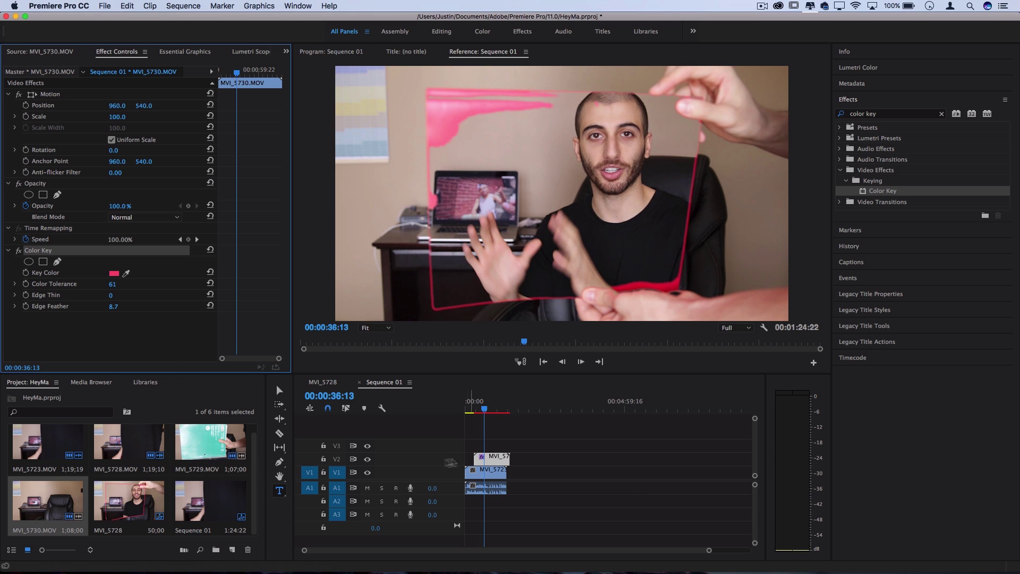
Place notebook clip MVI_5729.MOV on V2 above the talking head and apply Color Key to it
left_click(279, 391)
left_click_drag(210, 441, 488, 463)
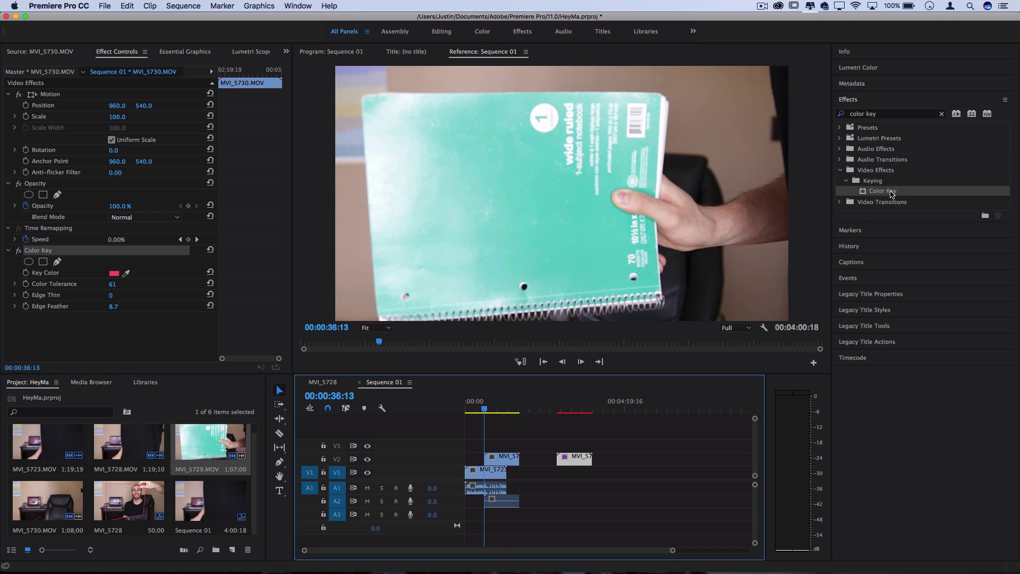
left_click_drag(893, 194, 599, 423)
left_click_drag(505, 458, 505, 459)
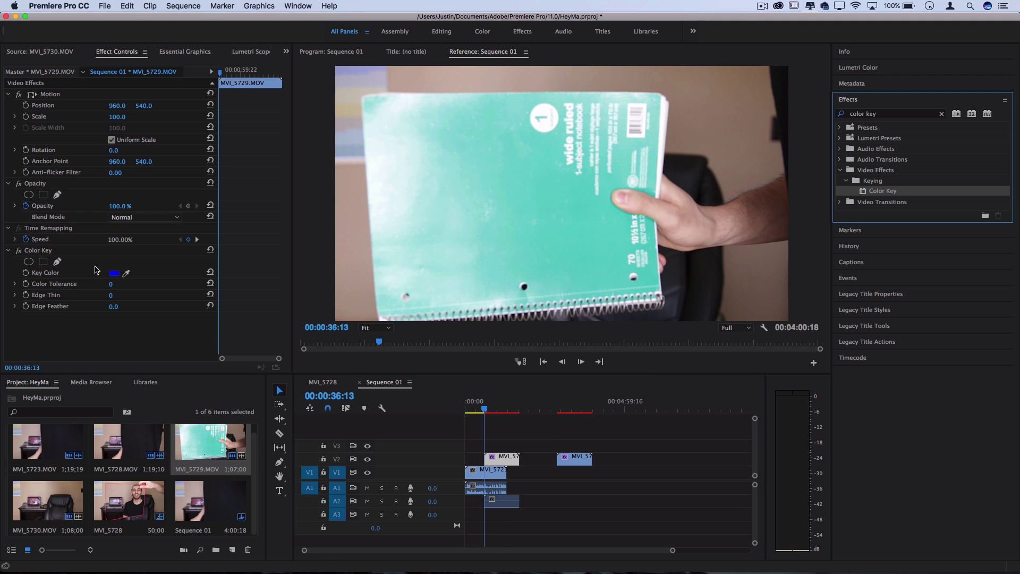
Sample the notebook's teal cover as key colour, set Color Tolerance to 92, and preview
left_click(114, 273)
left_click_drag(471, 116, 527, 300)
left_click(675, 458)
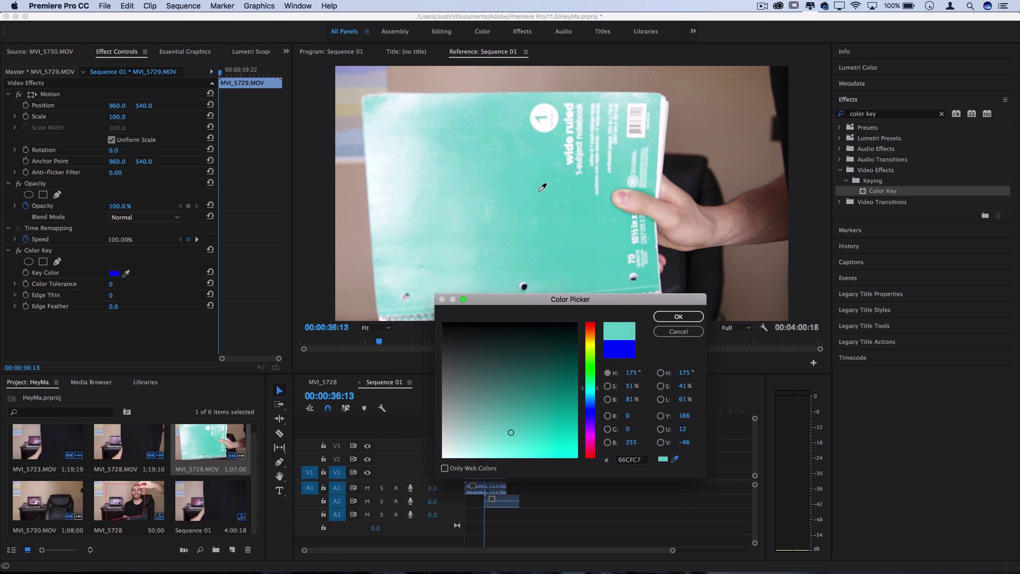
left_click(690, 317)
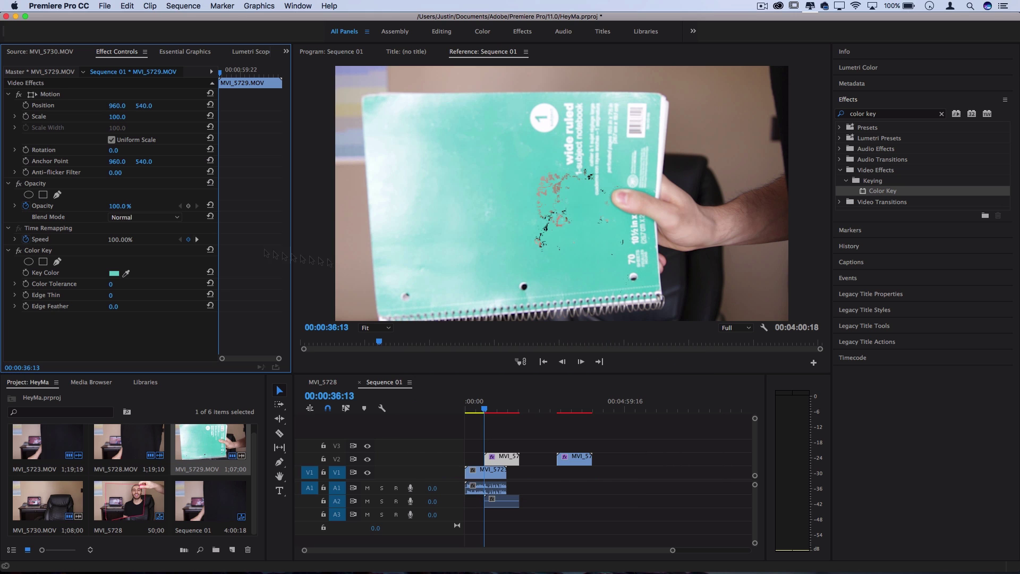
mouse_move(110, 284)
left_mouse_down()
mouse_move(162, 284)
mouse_move(125, 307)
mouse_move(108, 295)
left_mouse_up()
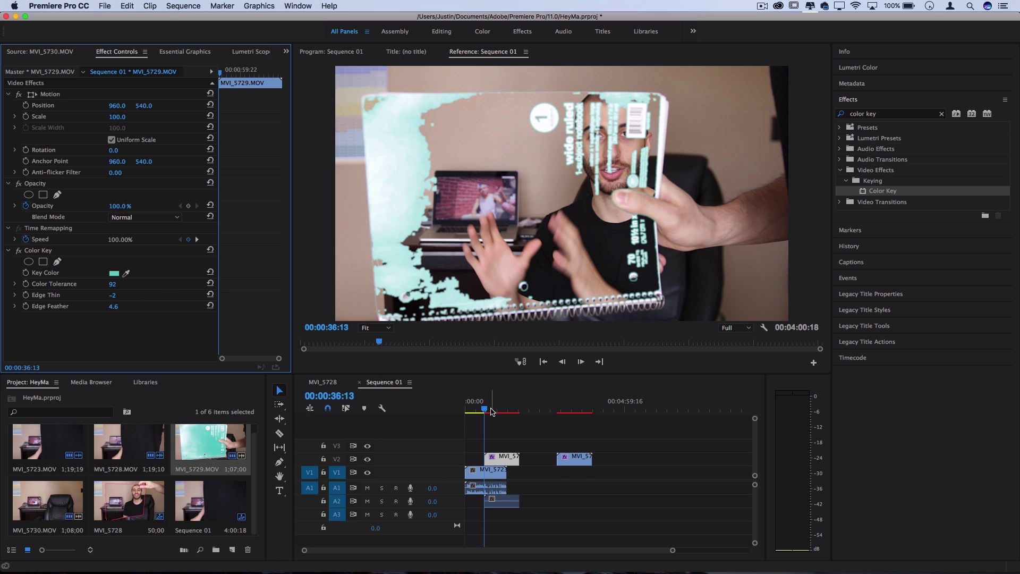
key("space")
key("space")
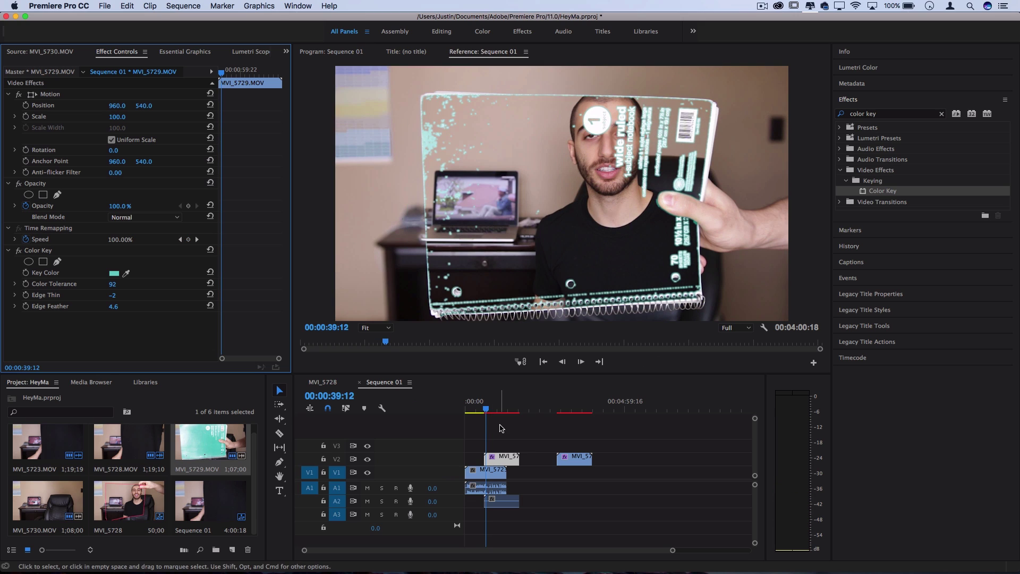
Trim the V2 notebook clip's start later, play the overlay, and zoom in at 00:00:57:07
left_click(508, 460)
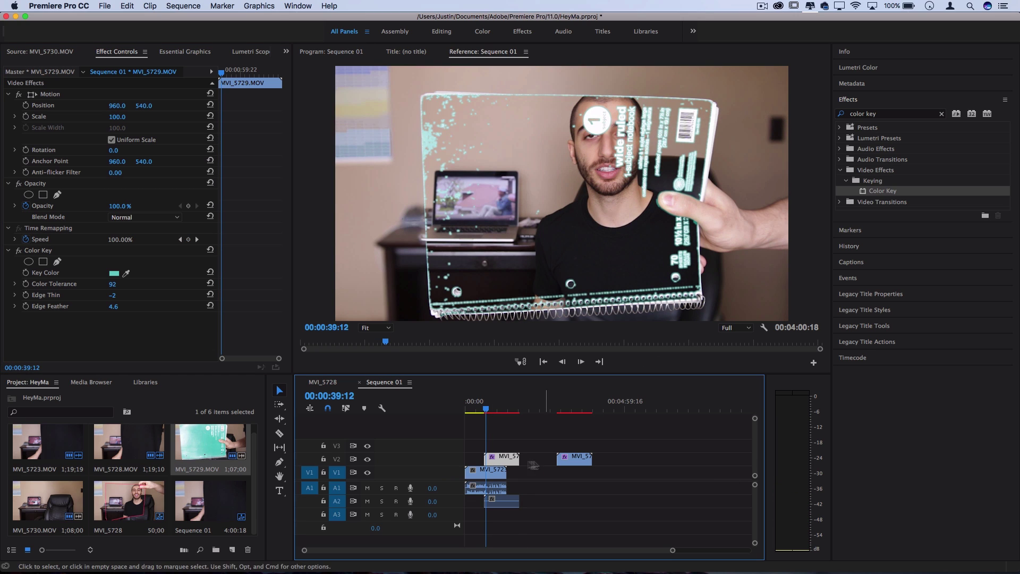
mouse_move(487, 458)
left_mouse_down()
mouse_move(513, 459)
mouse_move(492, 462)
left_mouse_up()
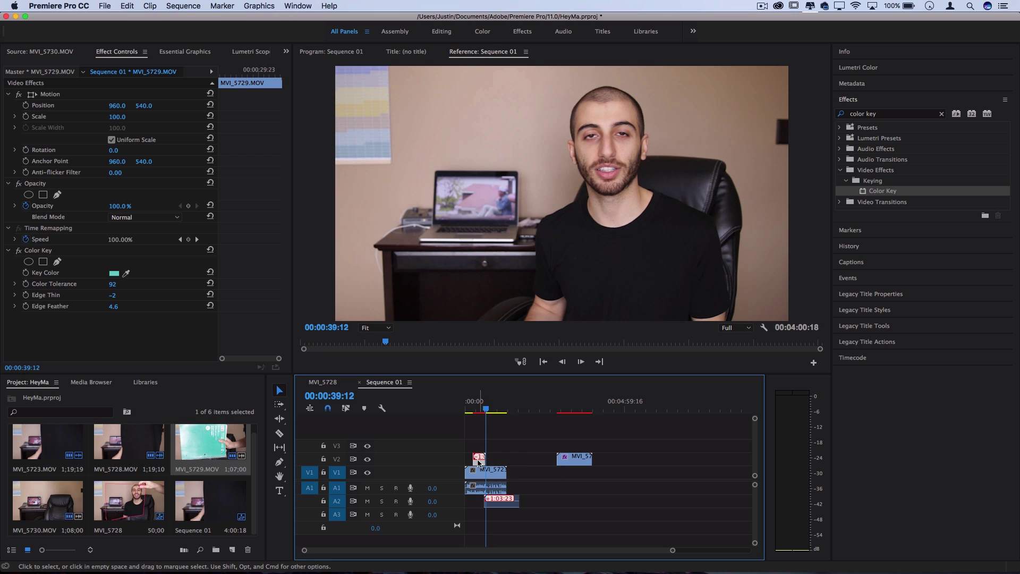
left_click(494, 410)
key("space")
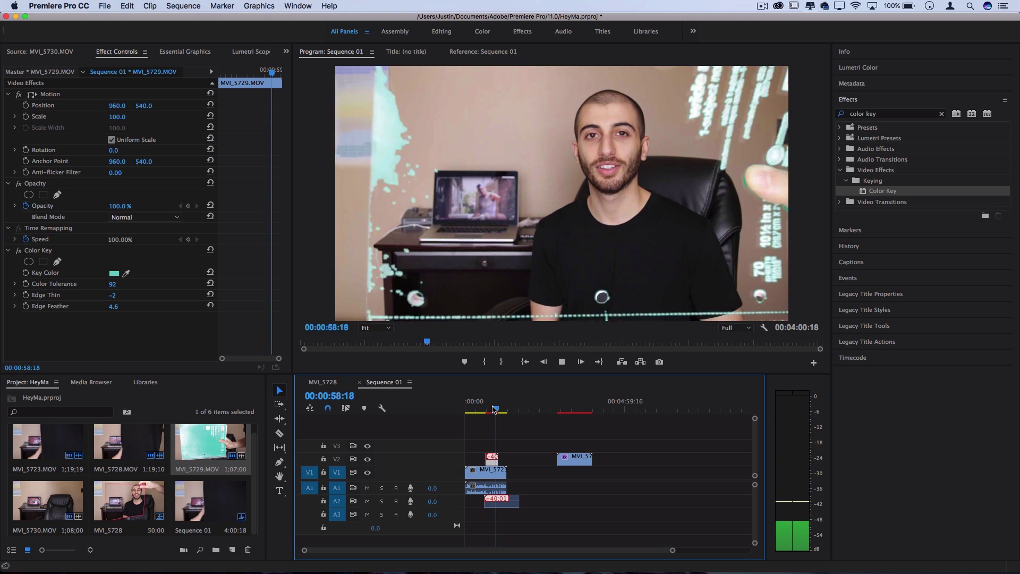
key("space")
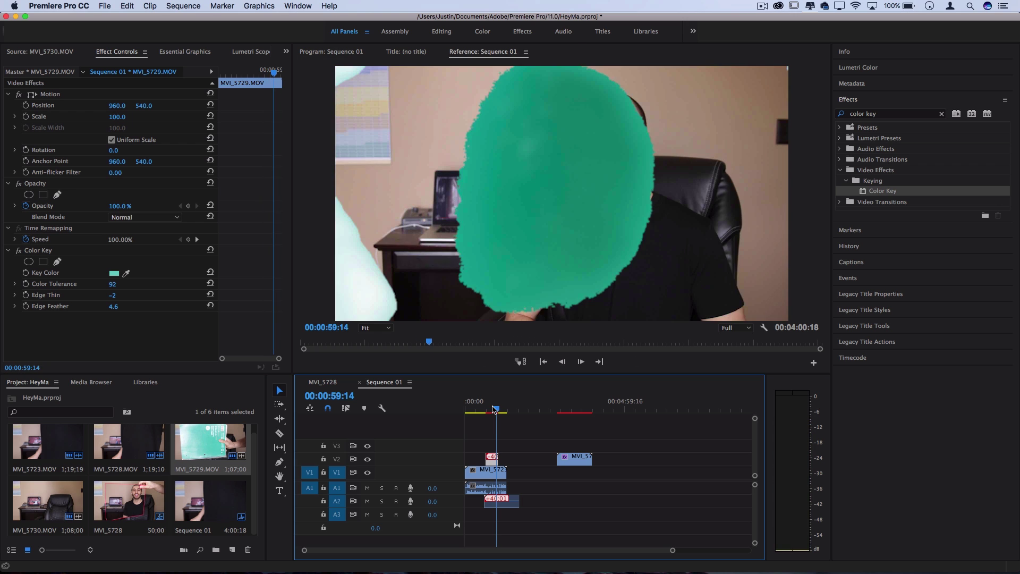
key("=")
left_click(514, 410)
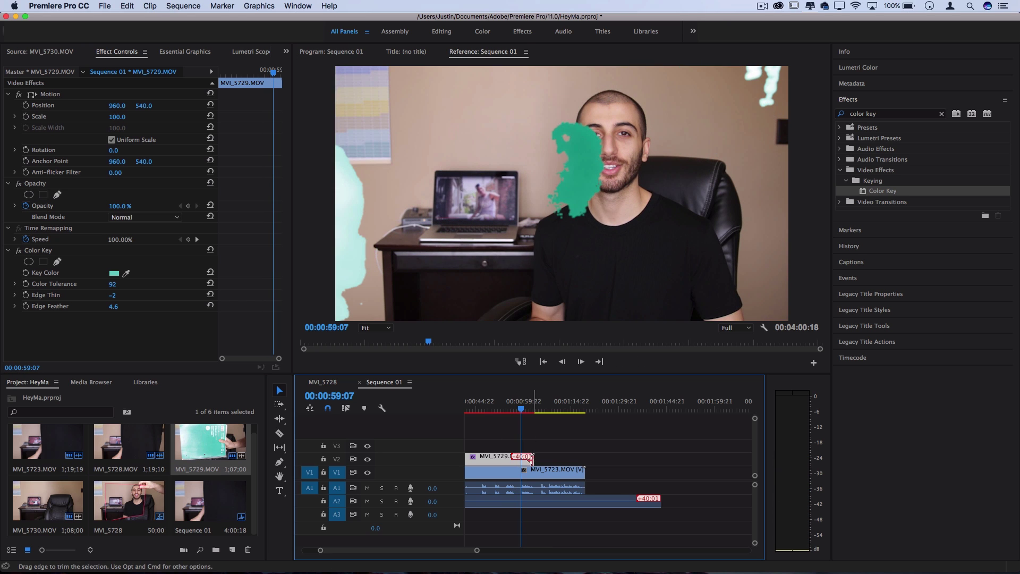
Trim the notebook clip's end shorter and preview from 00:00:54:23 to confirm the teal patches are gone
left_click_drag(532, 456, 520, 457)
left_click(509, 409)
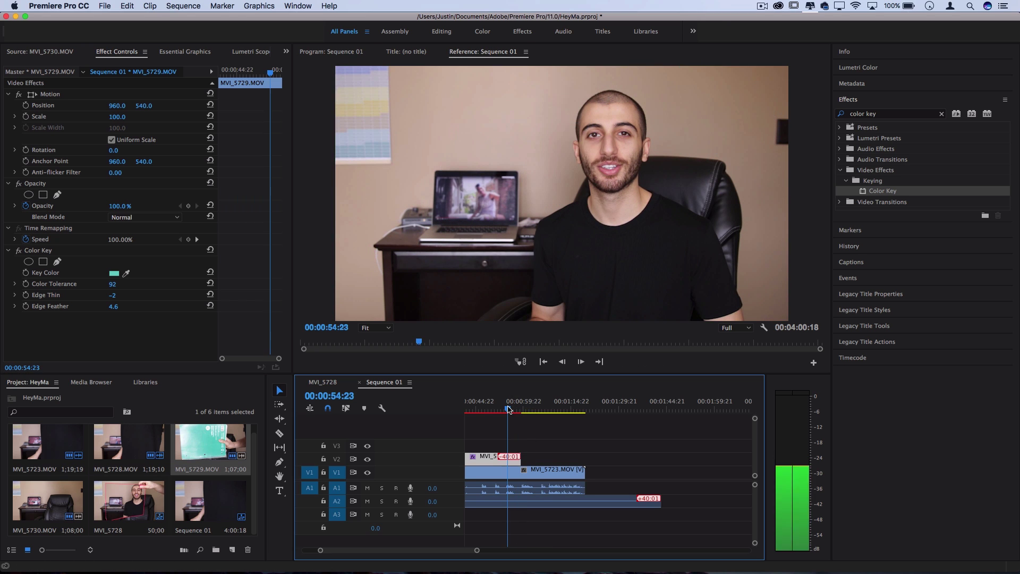
key("space")
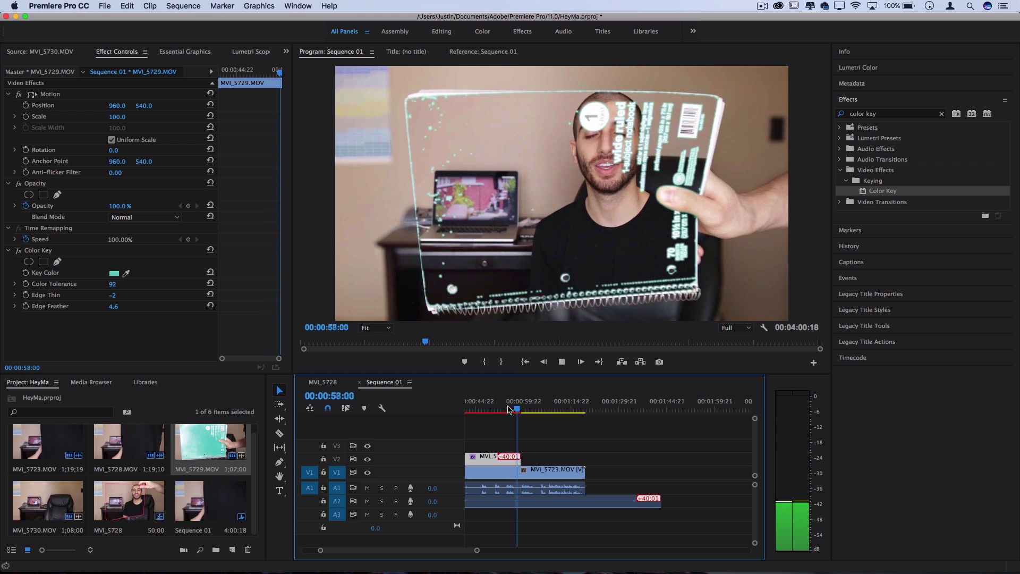
key("space")
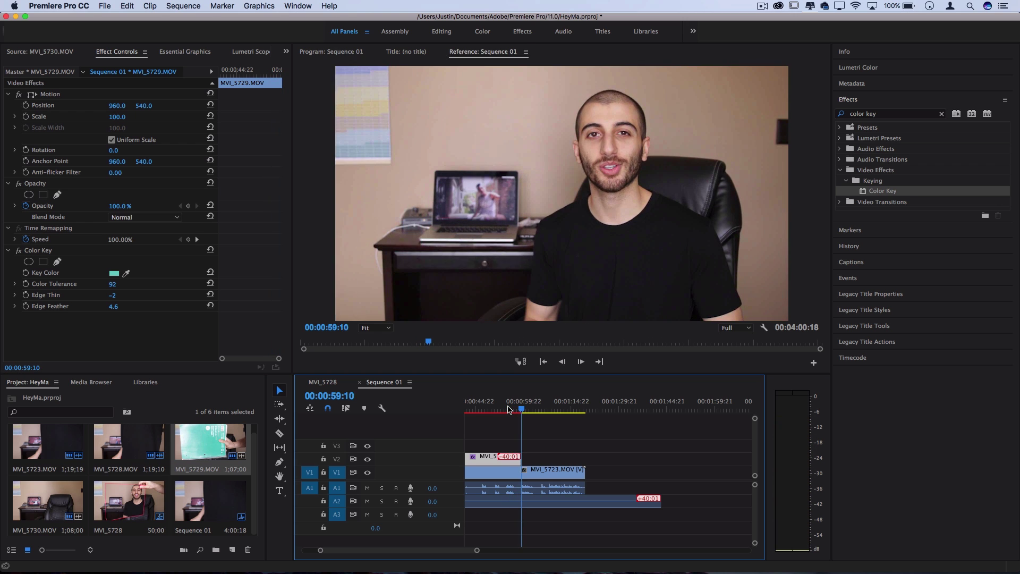